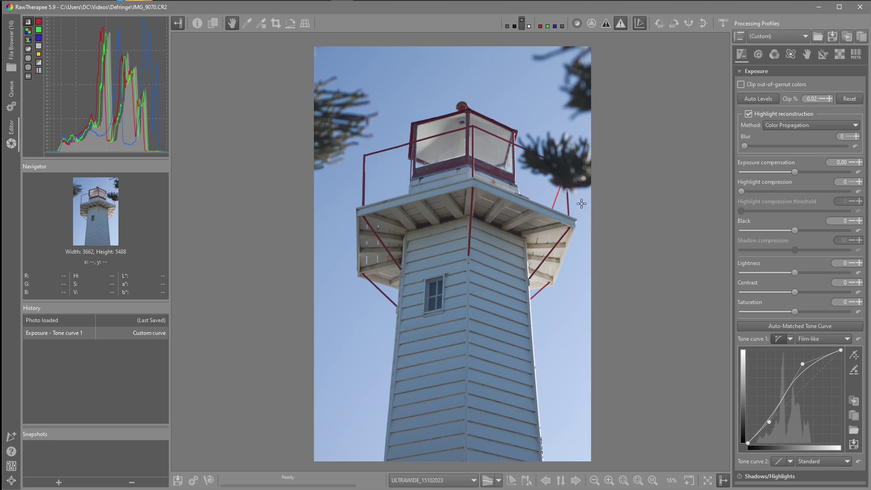
Open the street photo IMG_4433.JPG full-size with the highlight clipping overlay off.
click(723, 23)
double_click(417, 84)
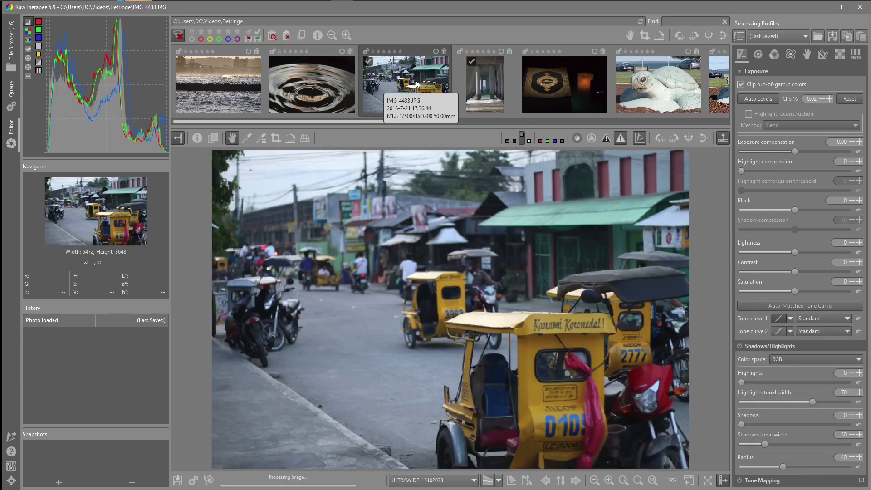
click(721, 139)
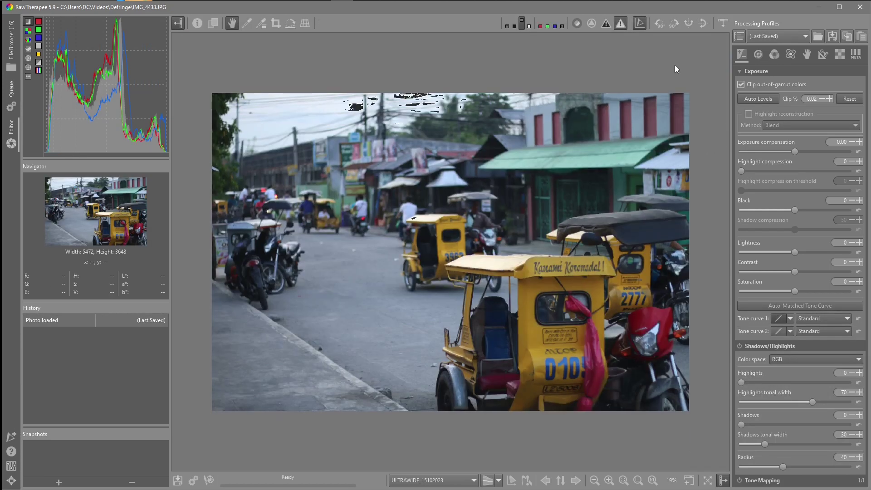
click(638, 24)
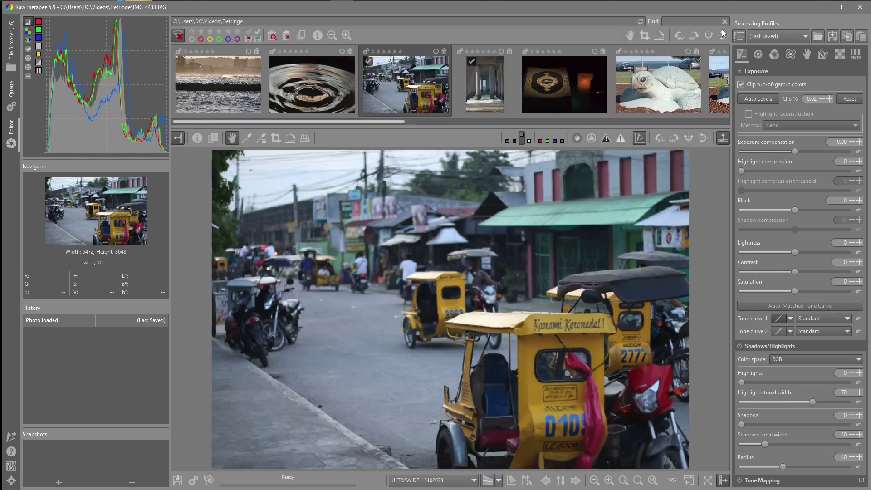
Reopen the lighthouse photo IMG_9070.CR2 from the filmstrip.
click(722, 25)
scroll(533, 111, down, 5)
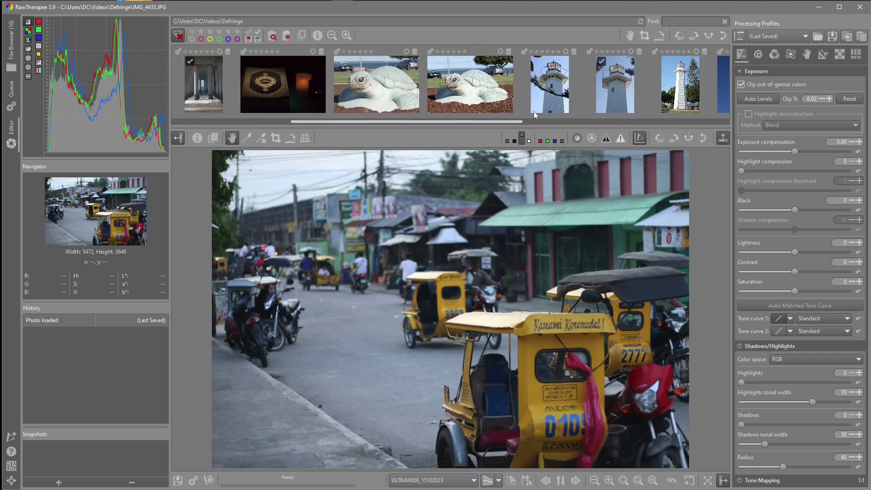
click(611, 83)
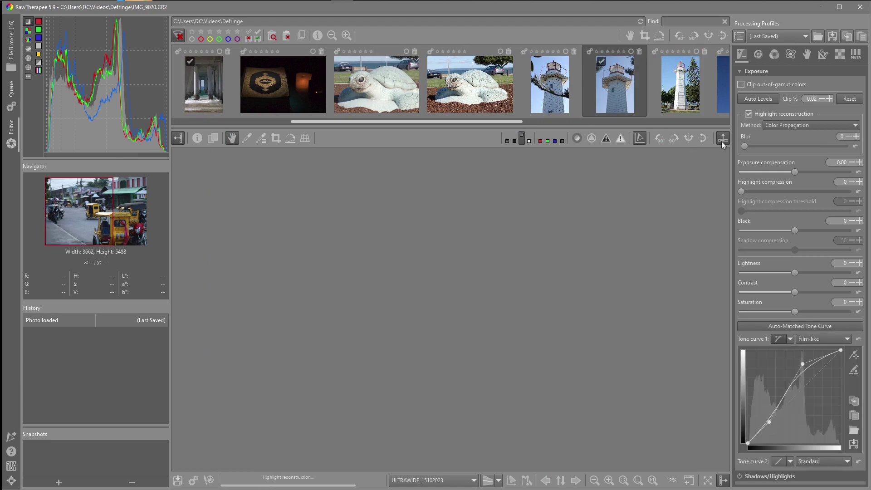
Zoom to 200% on the tower's bright right edge and disable Defringe in the Detail tools.
click(722, 139)
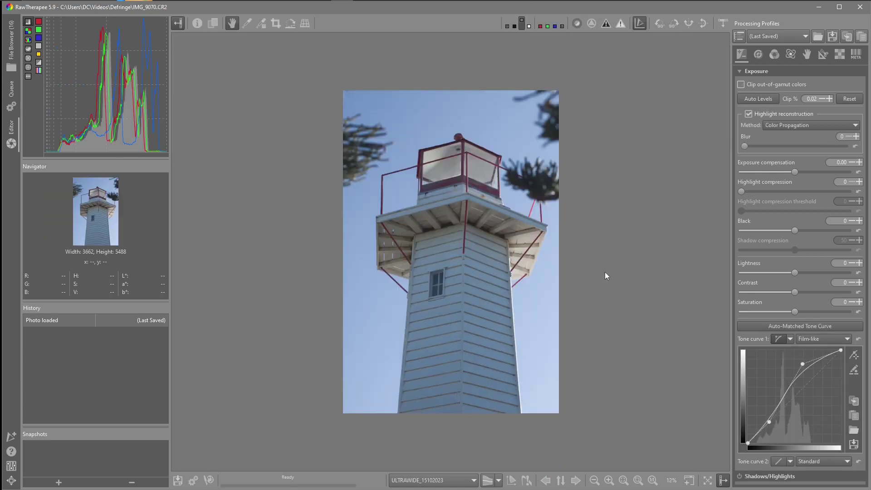
click(637, 479)
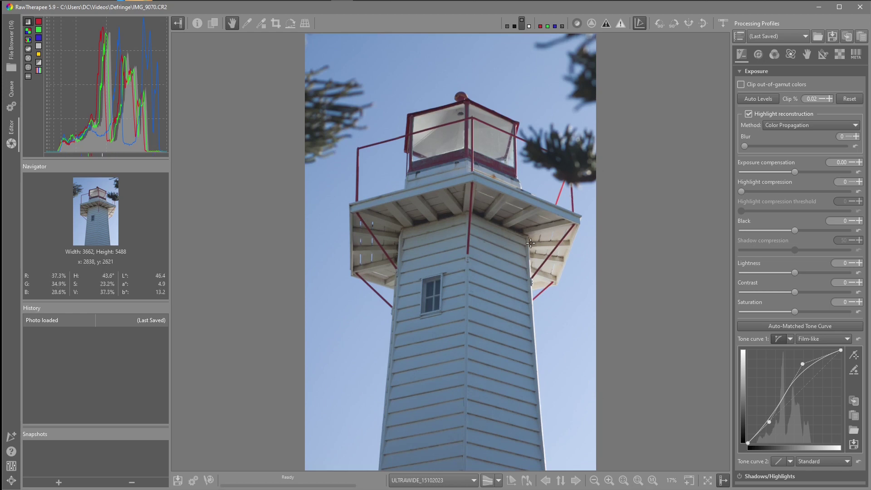
scroll(530, 243, up, 8)
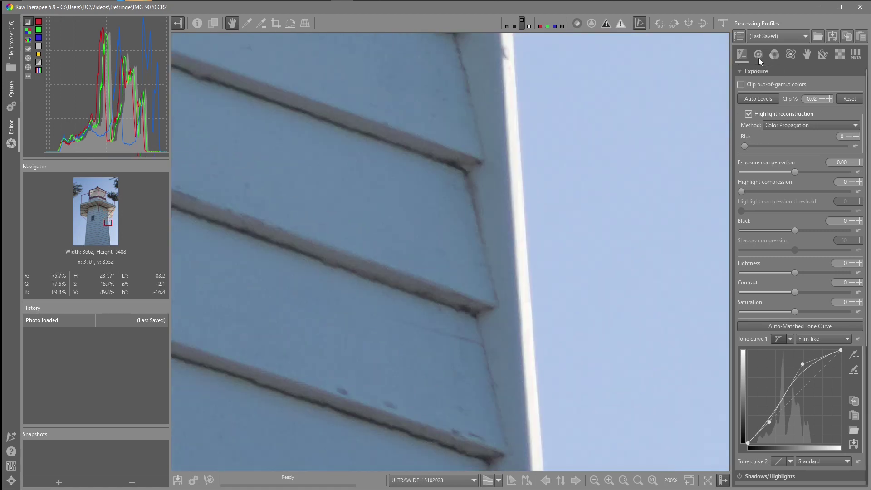
click(758, 55)
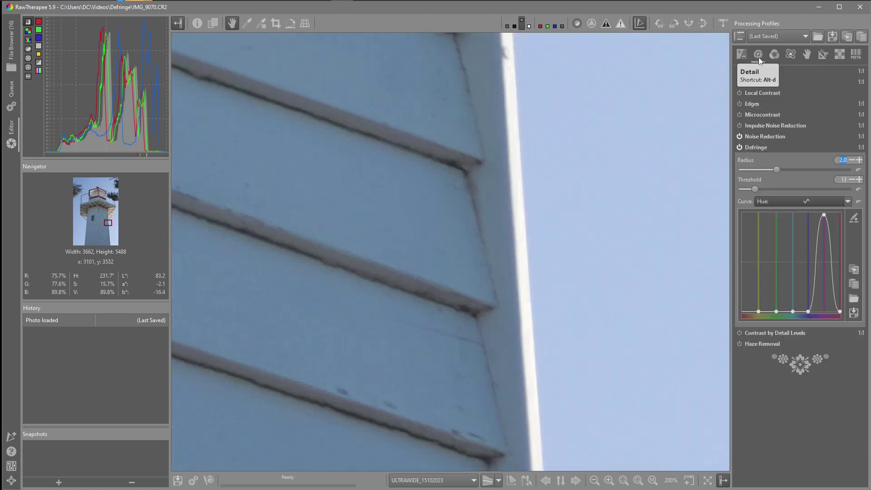
click(739, 147)
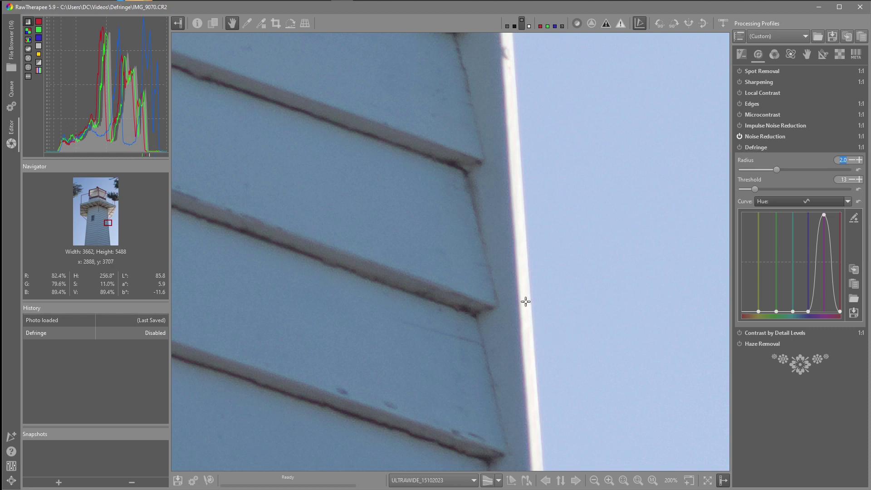
Inspect the overhang and tower window up close, then fit the whole lighthouse to screen.
drag(517, 233, 381, 193)
scroll(414, 226, down, 1)
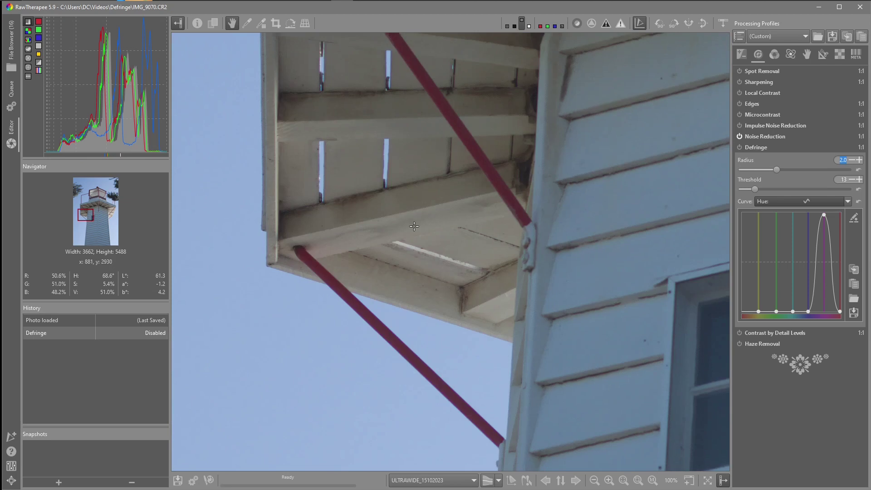
scroll(390, 187, up, 4)
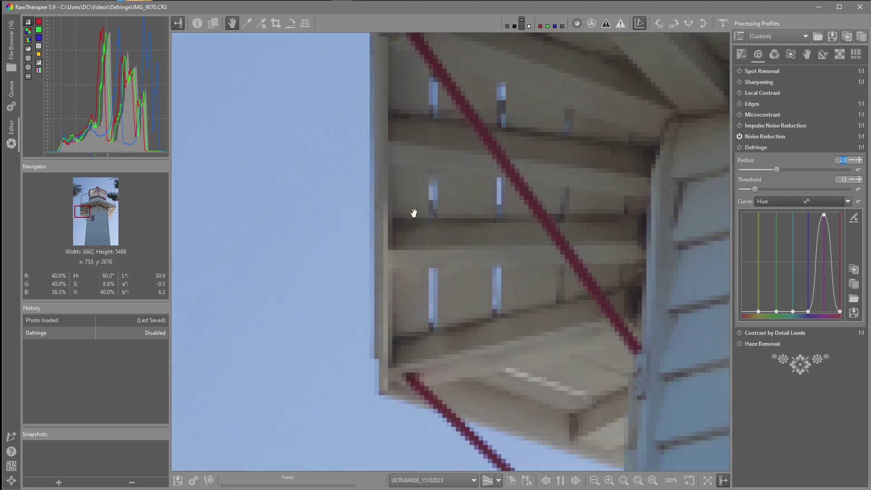
scroll(462, 232, up, 1)
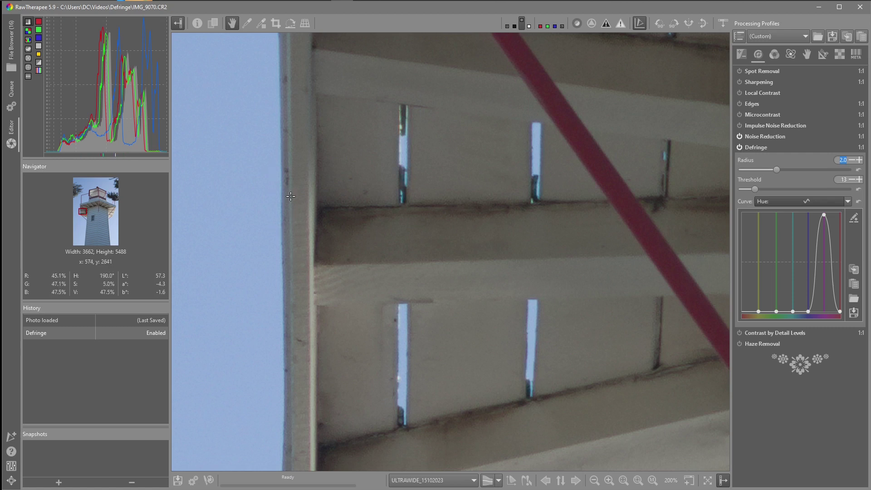
key(f)
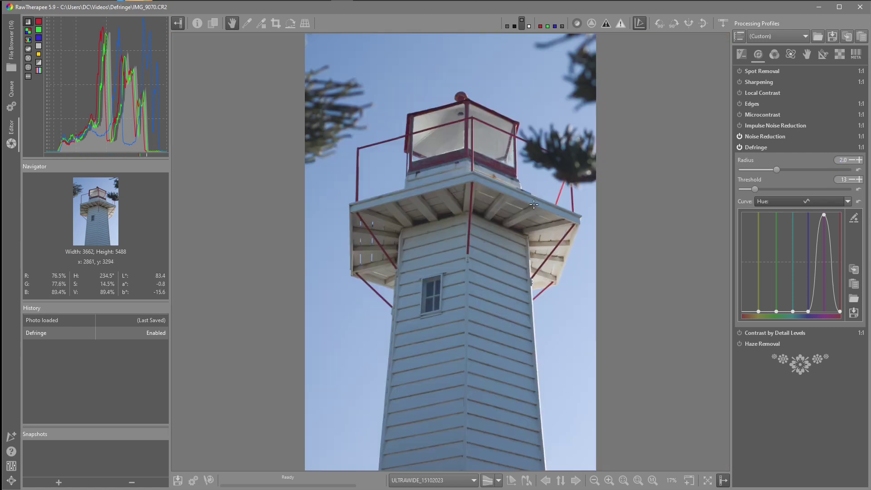
Confirm AMaZE demosaicing in the Raw tools.
click(839, 55)
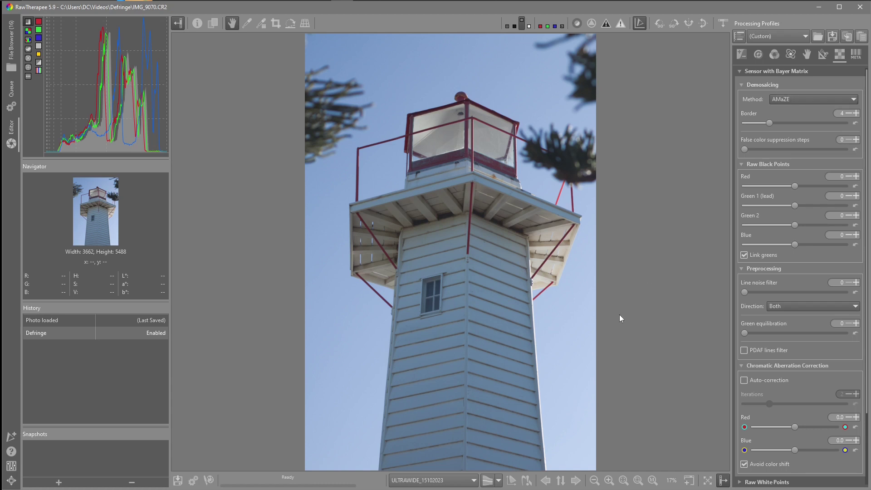
scroll(537, 364, up, 2)
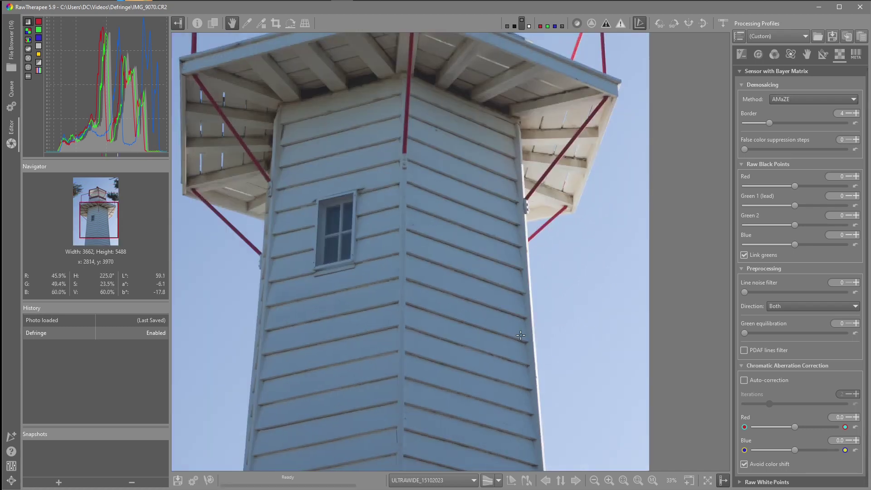
scroll(659, 244, up, 1)
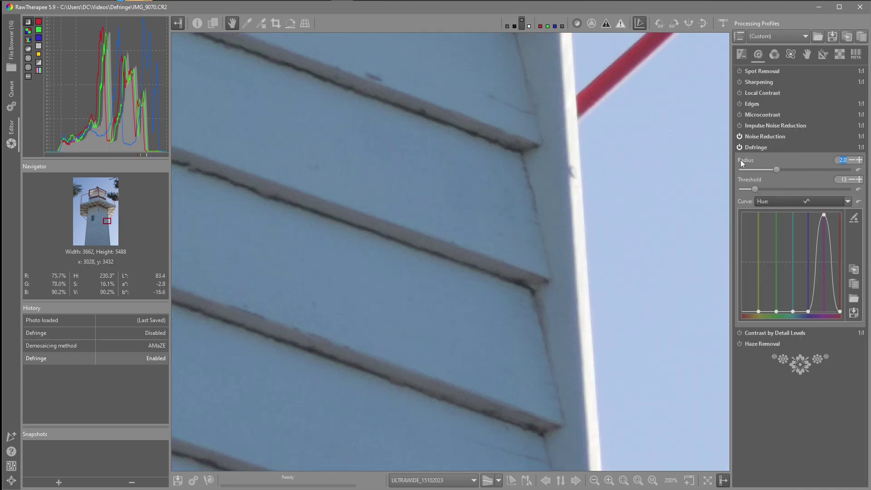
Compare Defringe off and on, then set Defringe Threshold 0 and Radius 2.3.
click(741, 146)
click(740, 147)
drag(755, 189, 739, 192)
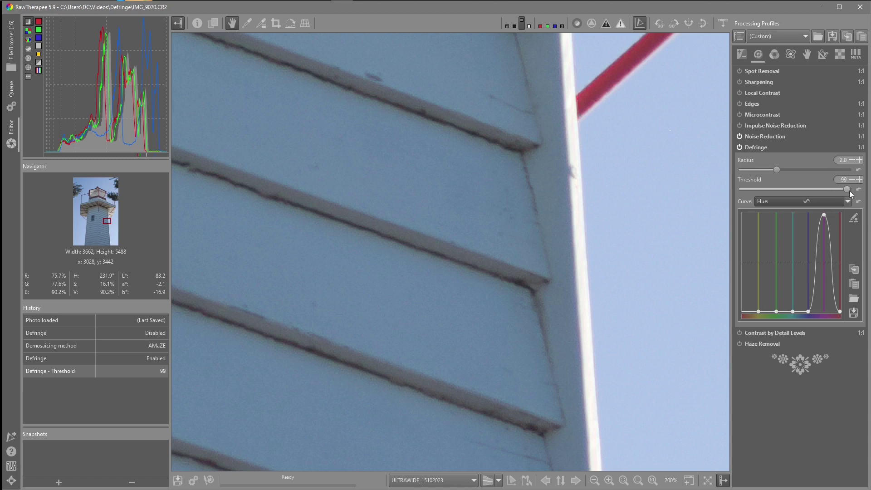
drag(744, 189, 726, 189)
drag(777, 170, 781, 170)
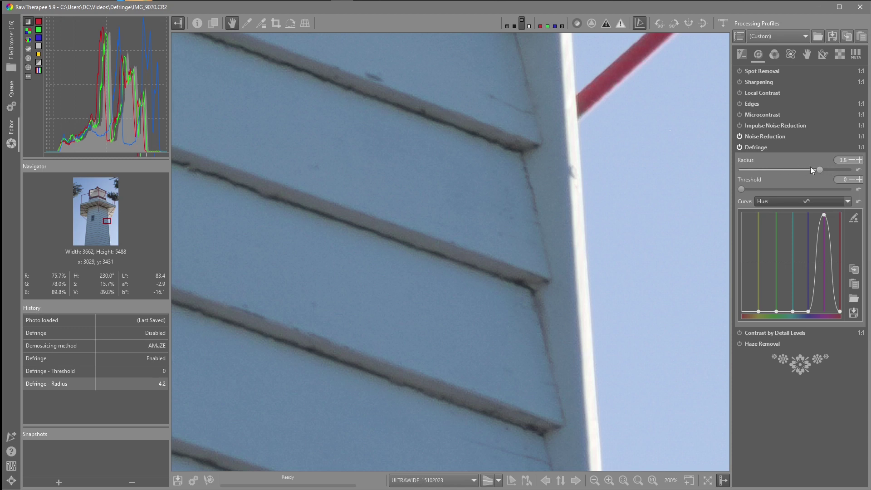
mouse_move(765, 170)
mouse_down()
mouse_move(727, 169)
mouse_move(781, 170)
mouse_up()
Add a small bump near cyan on the Defringe hue curve, then disable Defringe to compare.
scroll(358, 201, down, 5)
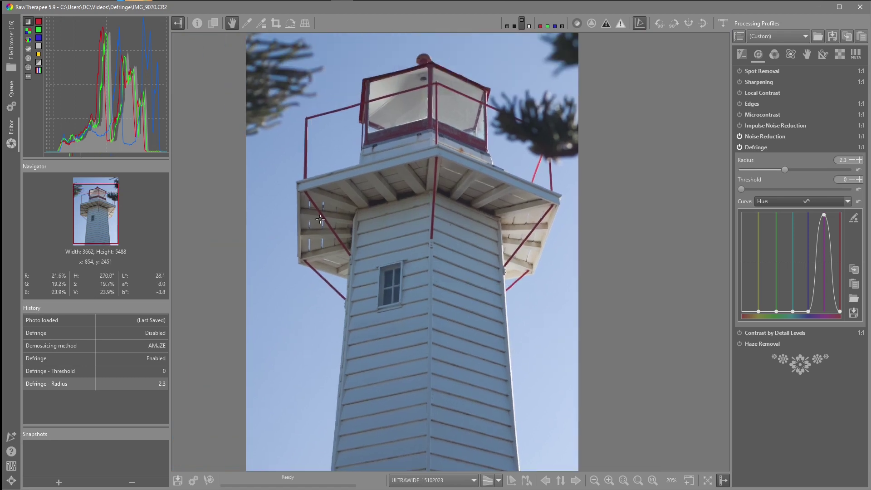
scroll(303, 236, up, 5)
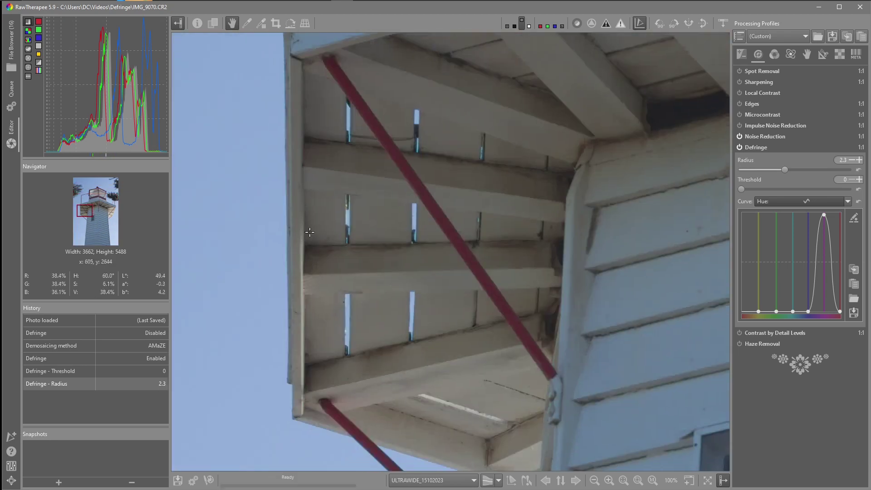
scroll(362, 194, up, 2)
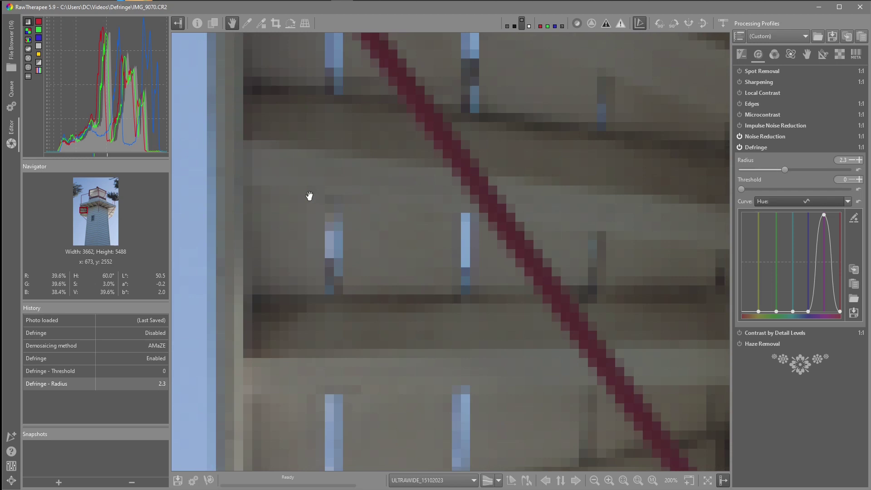
scroll(311, 195, down, 1)
scroll(311, 196, up, 1)
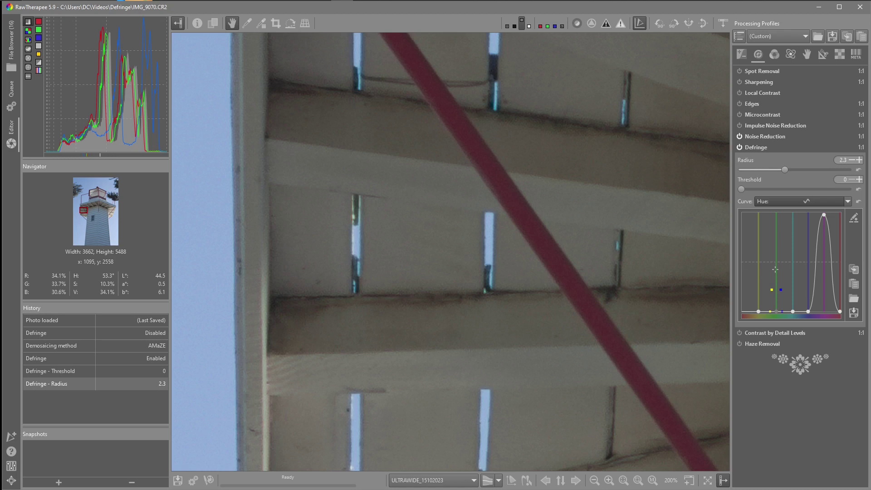
mouse_move(776, 268)
mouse_down()
mouse_move(779, 246)
mouse_move(778, 269)
mouse_up()
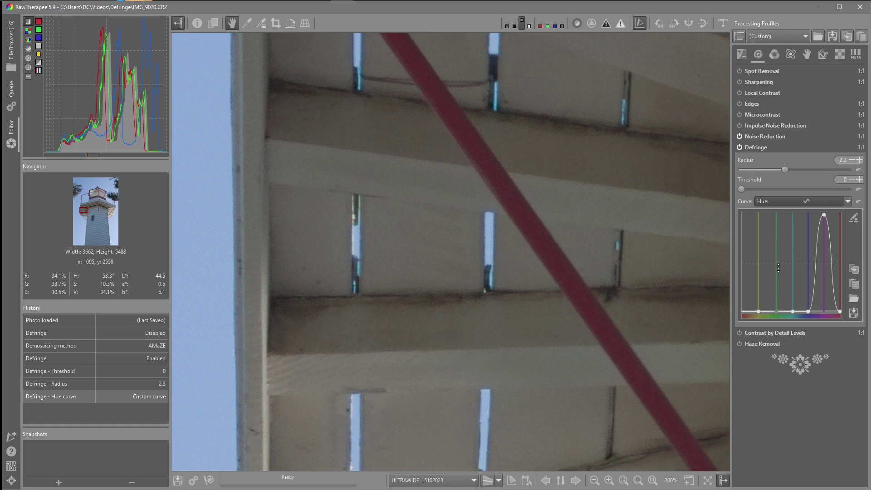
mouse_move(792, 270)
mouse_move(792, 270)
mouse_down()
mouse_move(793, 317)
mouse_move(794, 279)
mouse_up()
drag(793, 263, 795, 257)
click(739, 147)
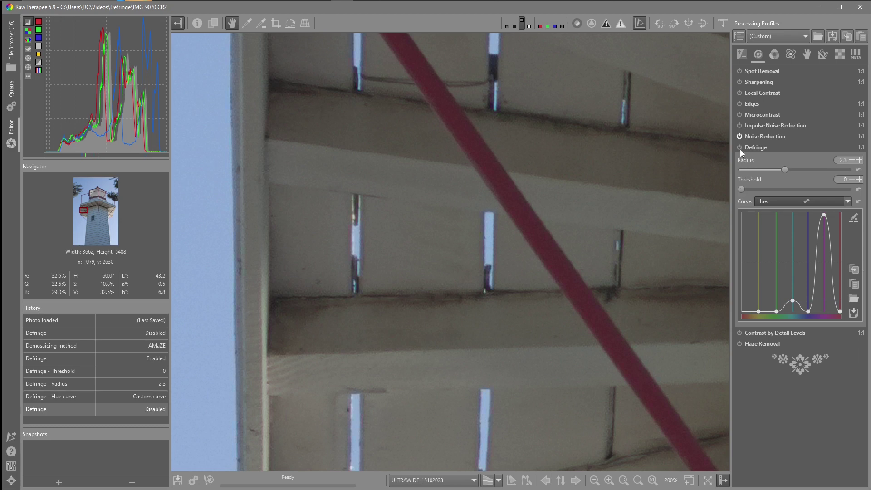
At 300% zoom, set the Defringe Radius to 2.9 after testing the Threshold.
key(plus)
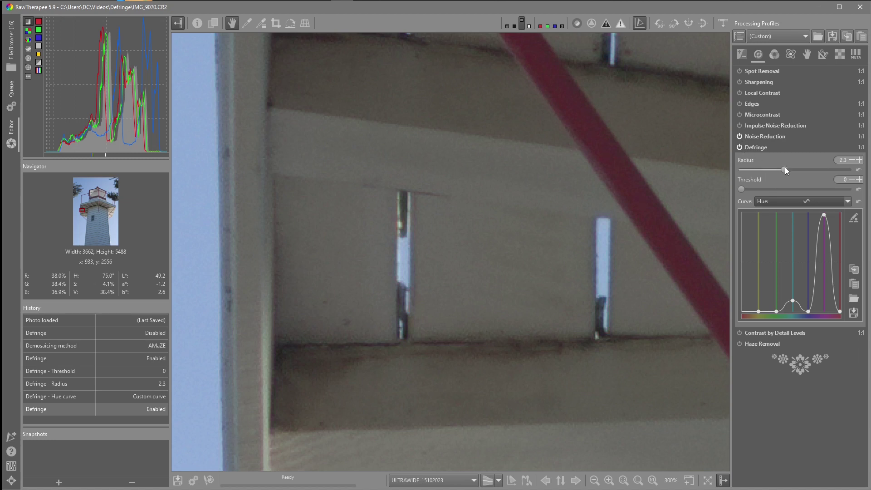
drag(784, 169, 793, 168)
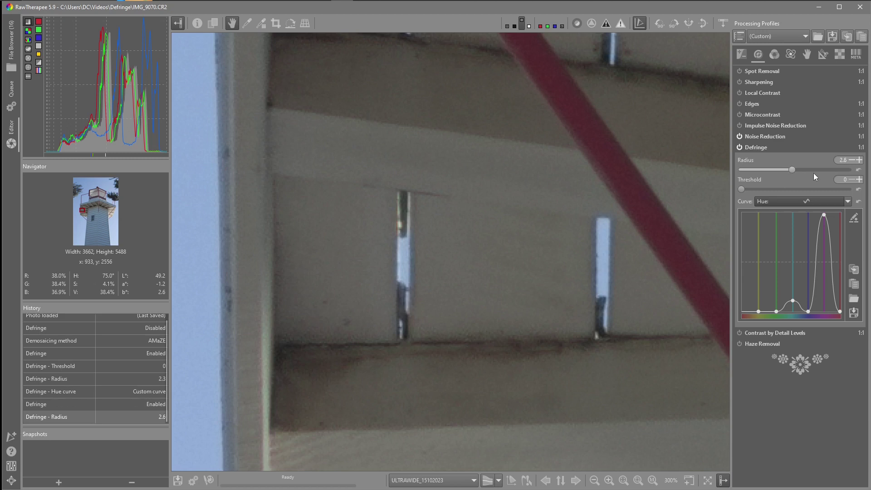
click(798, 170)
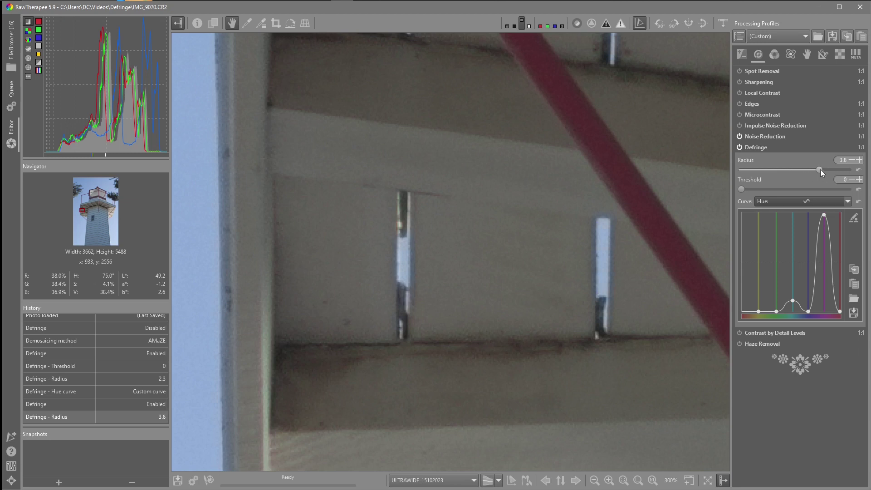
mouse_move(743, 189)
mouse_down()
mouse_move(785, 192)
mouse_move(753, 191)
mouse_up()
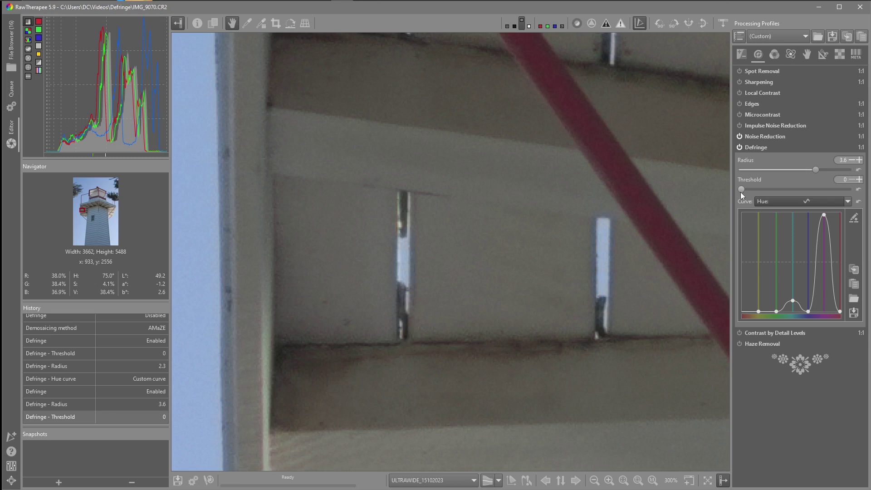
drag(815, 170, 803, 170)
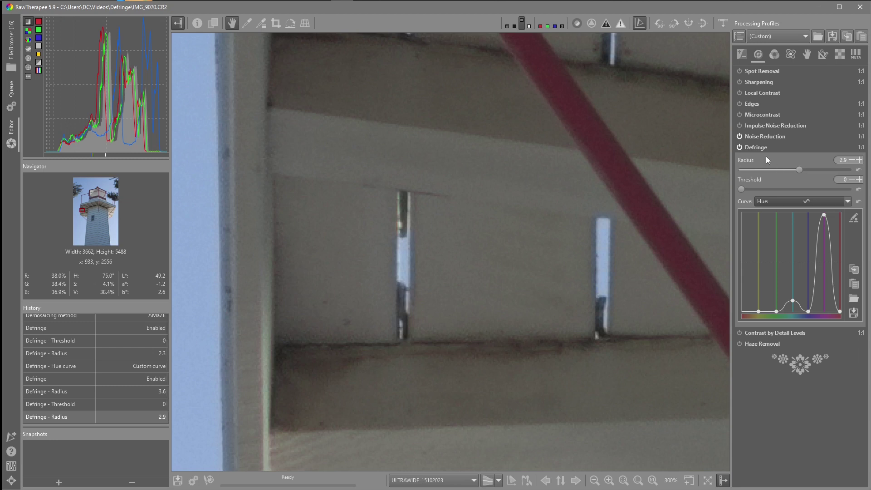
Compare the lighthouse with Defringe off and on twice, leave it enabled, and fit to screen.
click(743, 148)
click(743, 148)
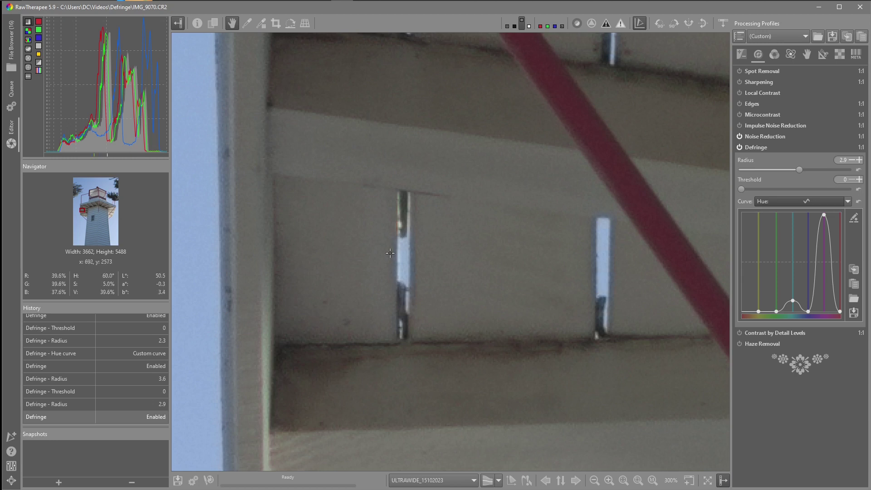
click(740, 145)
click(739, 148)
key(f)
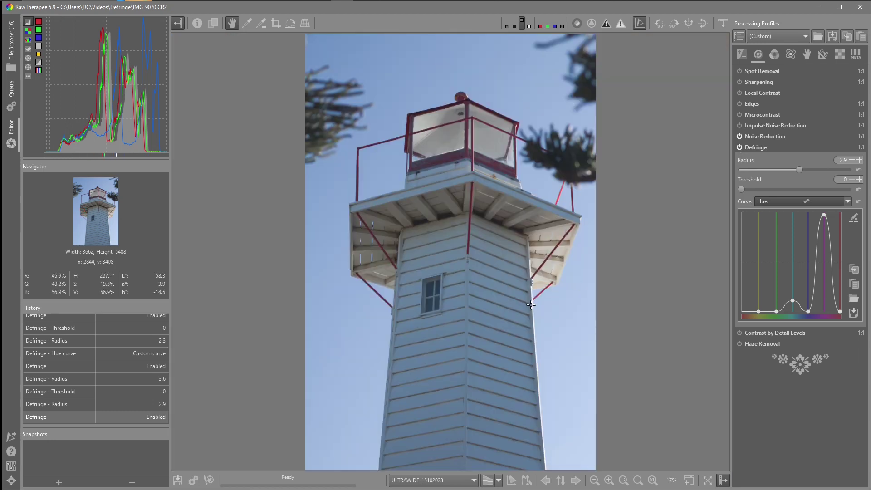
scroll(531, 305, up, 5)
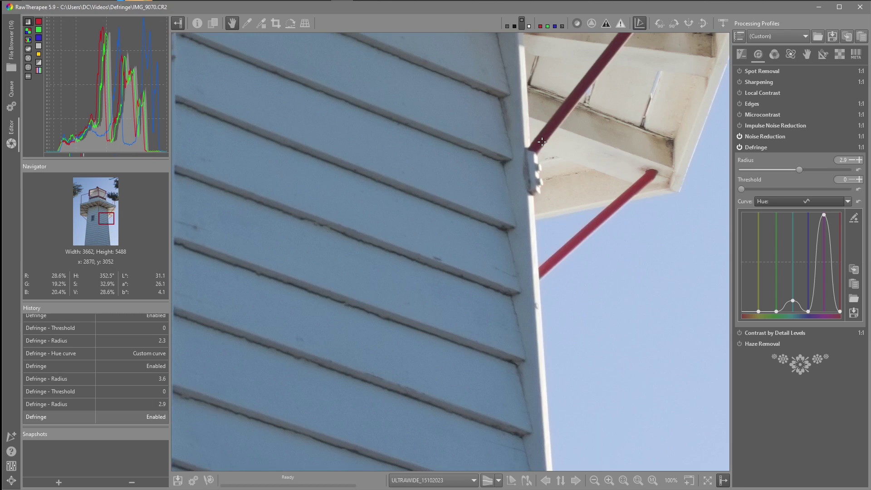
click(739, 148)
click(739, 147)
key(f)
Open the tuk-tuk photo IMG_4433.JPG from the filmstrip and hide the filmstrip.
click(723, 23)
scroll(509, 58, up, 5)
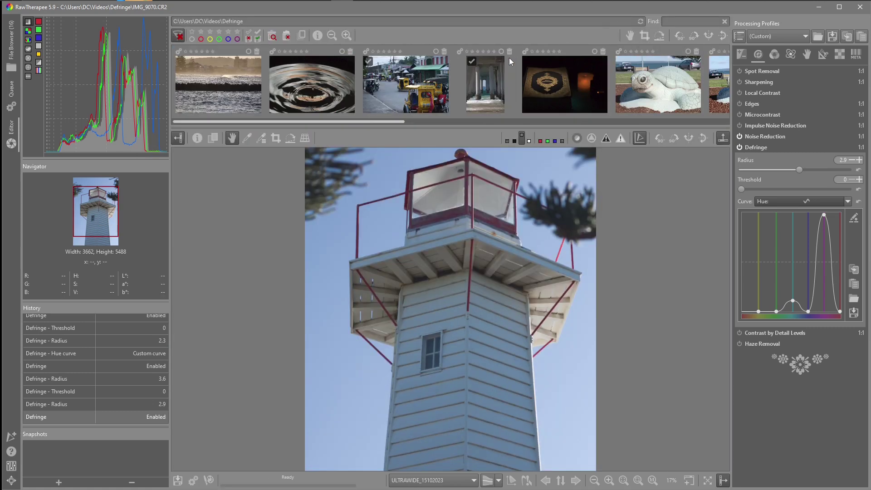
double_click(417, 101)
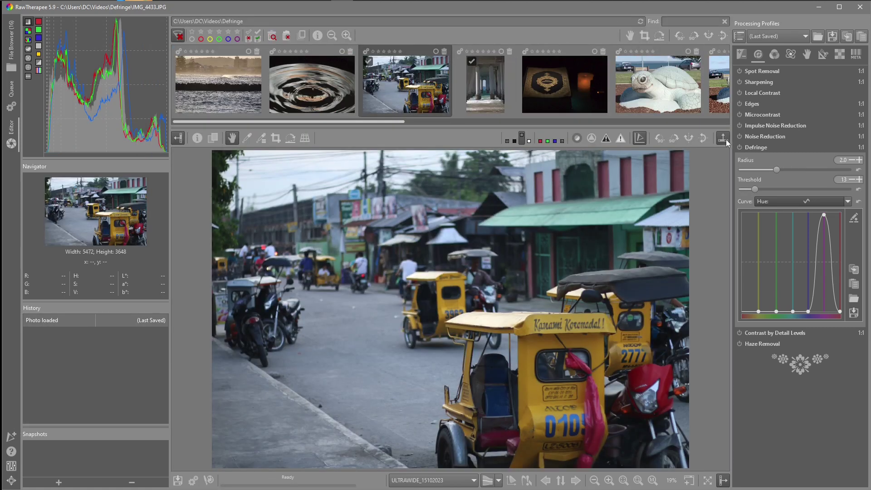
click(724, 138)
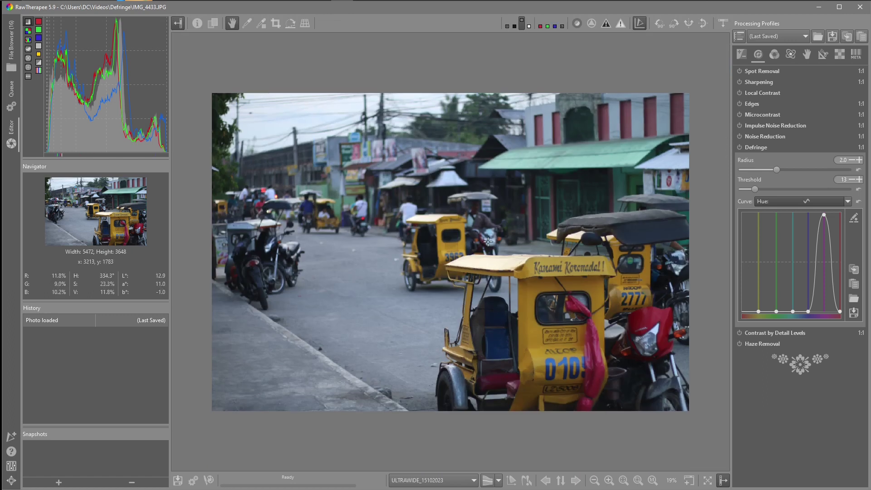
scroll(478, 238, up, 1)
scroll(478, 238, up, 1)
scroll(445, 258, down, 1)
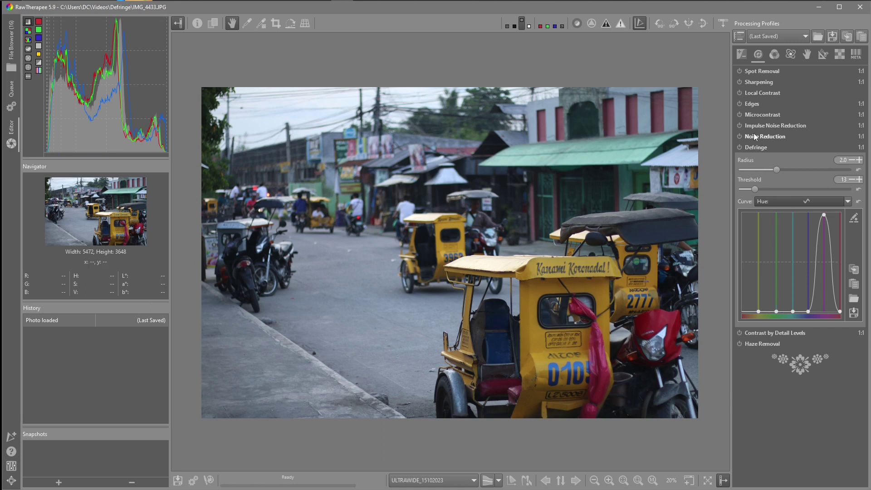
Look through the Exposure and Transform tools for the street photo.
click(741, 55)
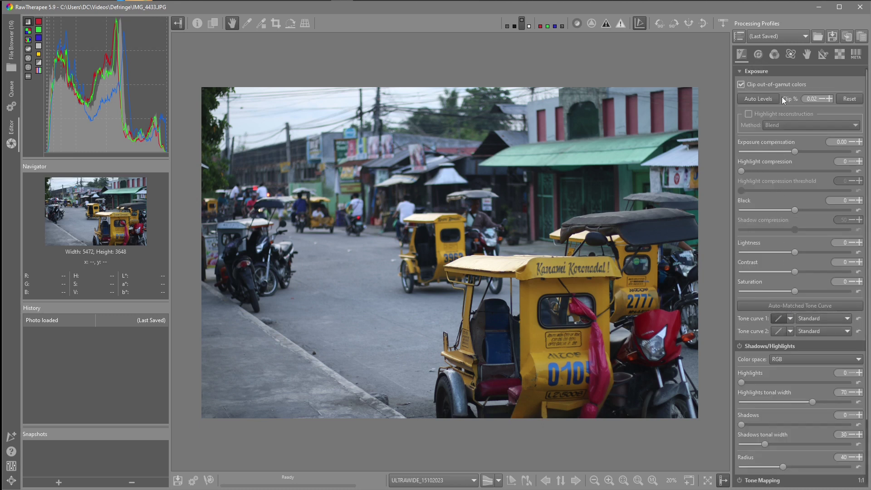
click(821, 55)
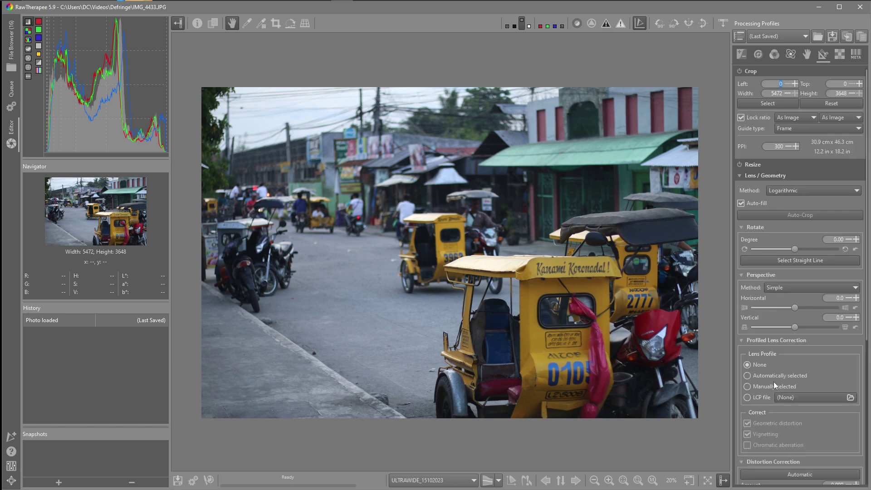
click(741, 53)
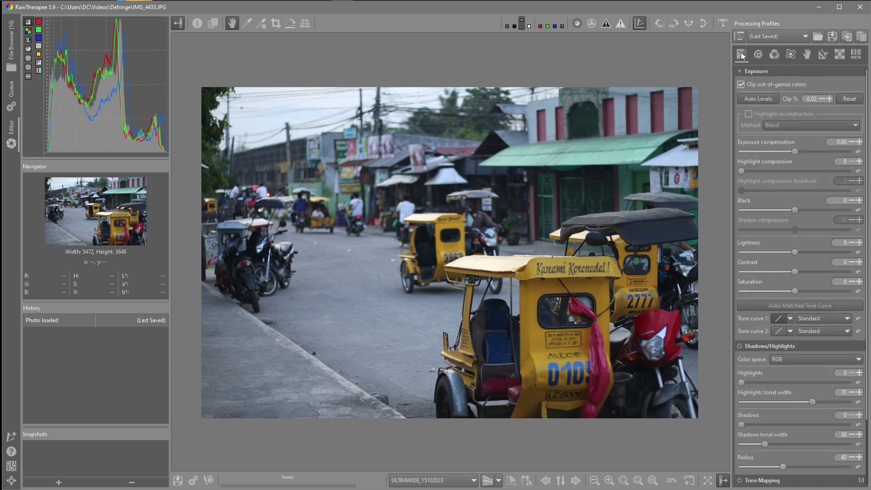
Review the Image Processing preferences, check the Raw tools, and return to Exposure.
click(11, 465)
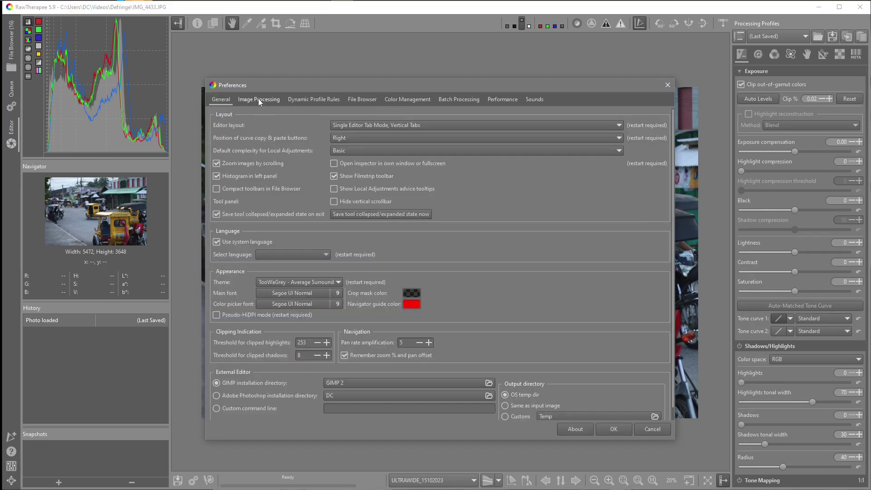
click(258, 99)
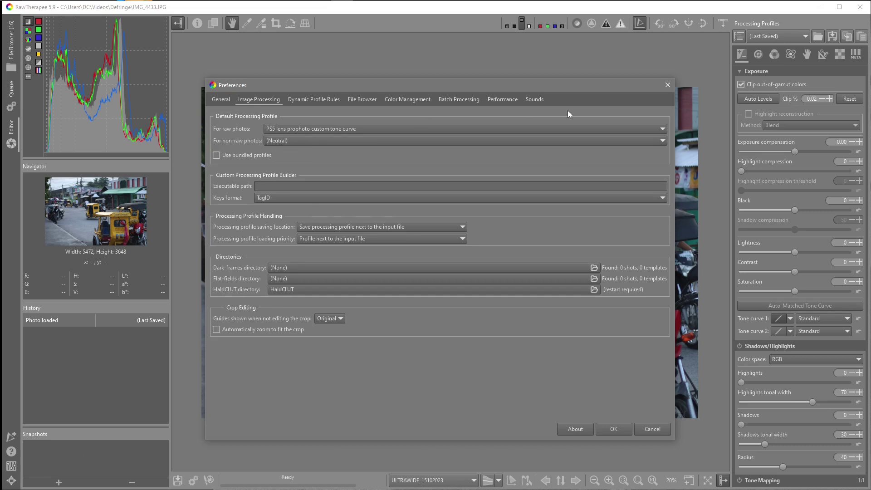
click(667, 84)
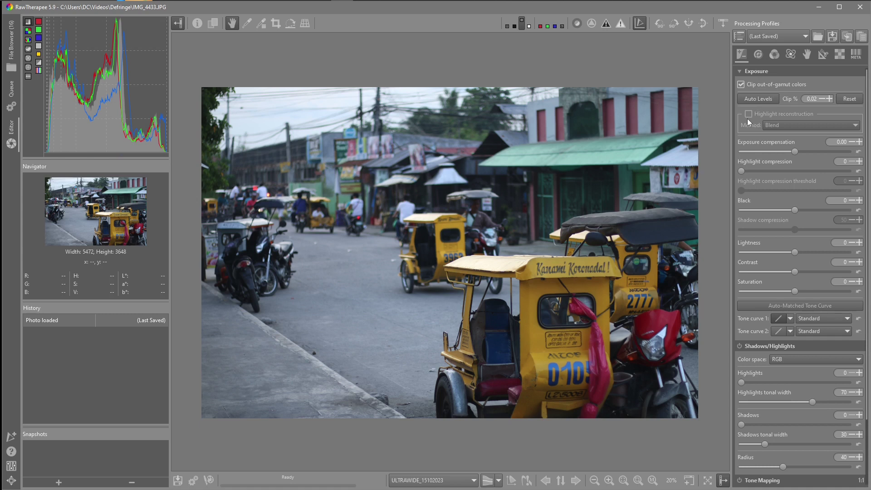
click(835, 55)
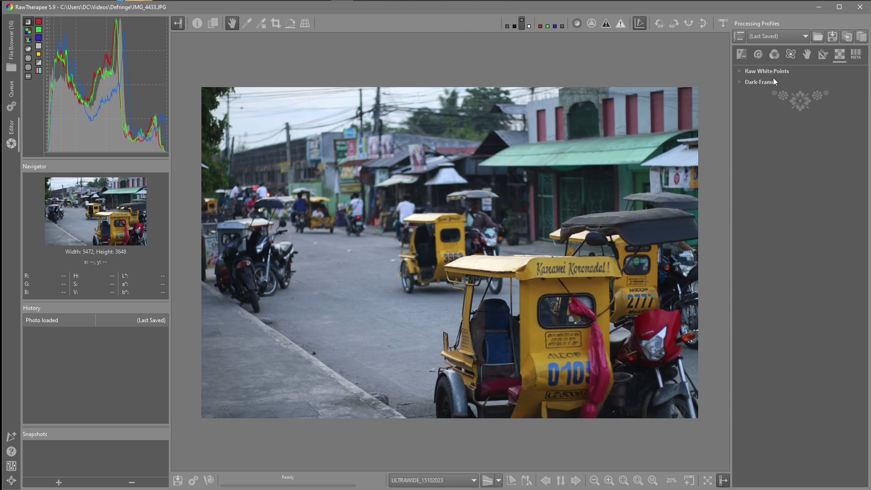
click(742, 55)
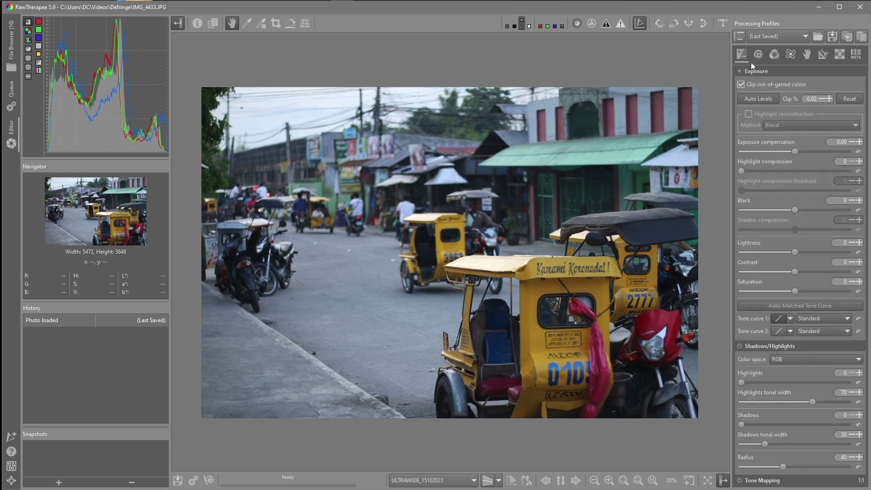
Make Tone curve 1 a Standard curve with two added points to brighten it.
scroll(780, 205, down, 1)
click(791, 285)
click(815, 304)
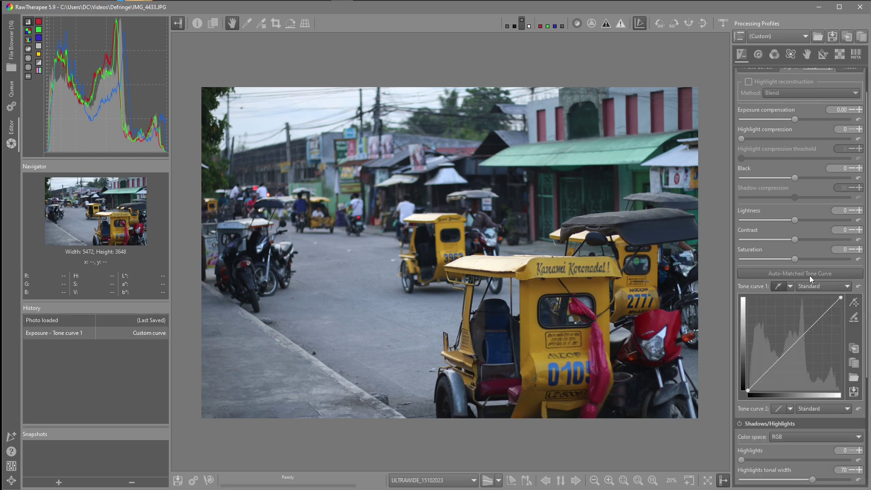
drag(802, 334, 801, 333)
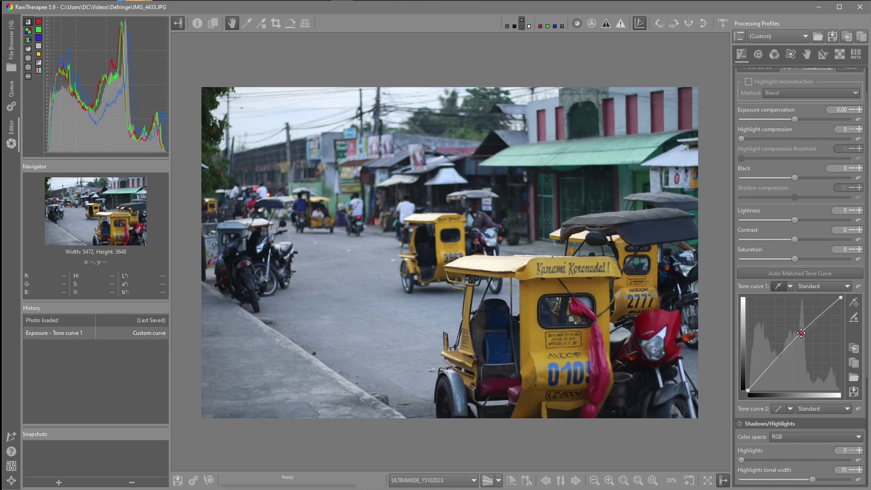
click(766, 373)
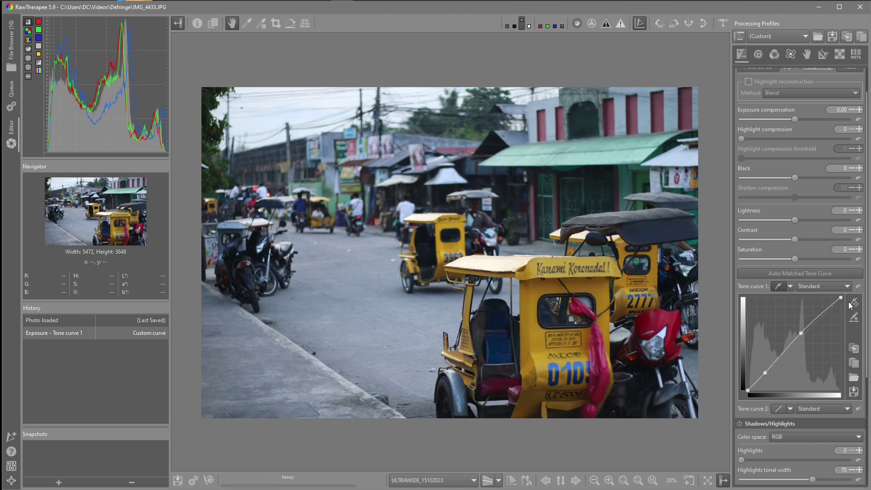
Compare the tone curve via History, show clipping, and set Highlight compression to 24.
click(76, 320)
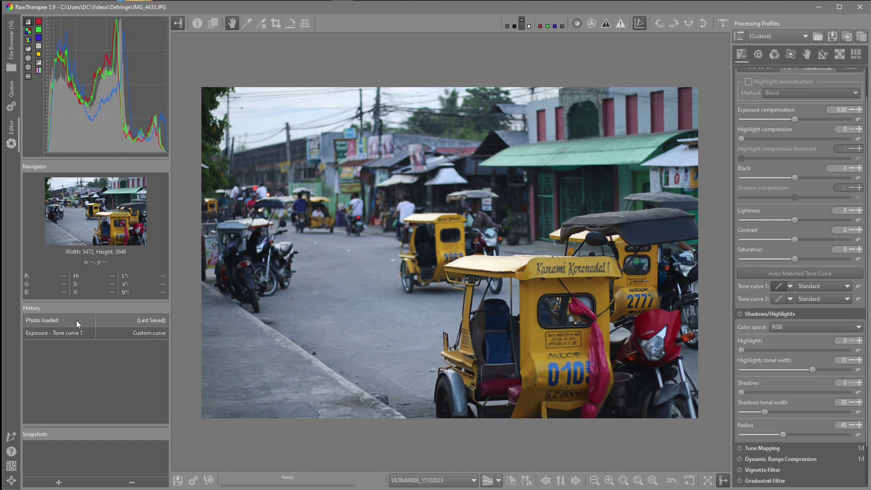
click(75, 336)
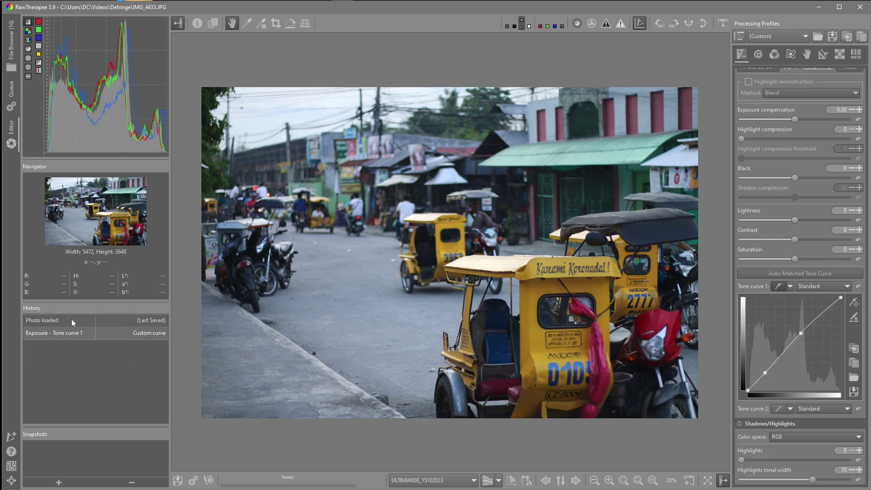
click(72, 320)
click(68, 332)
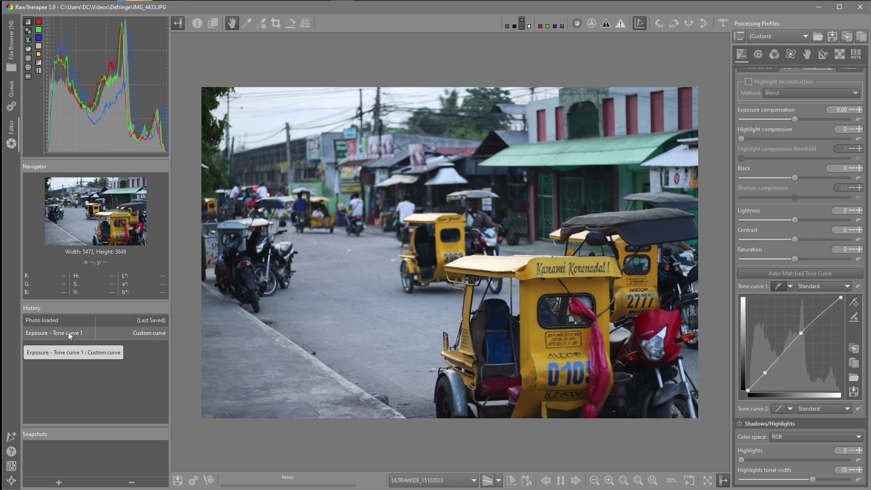
click(615, 29)
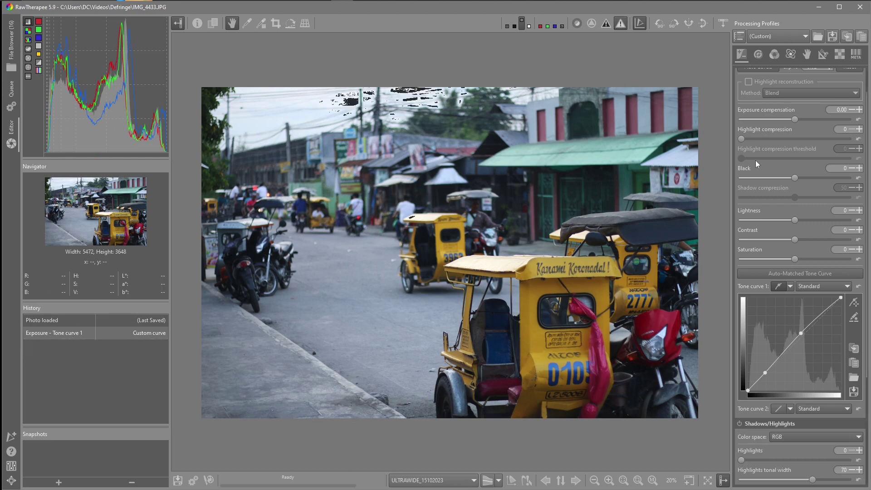
drag(740, 139, 745, 138)
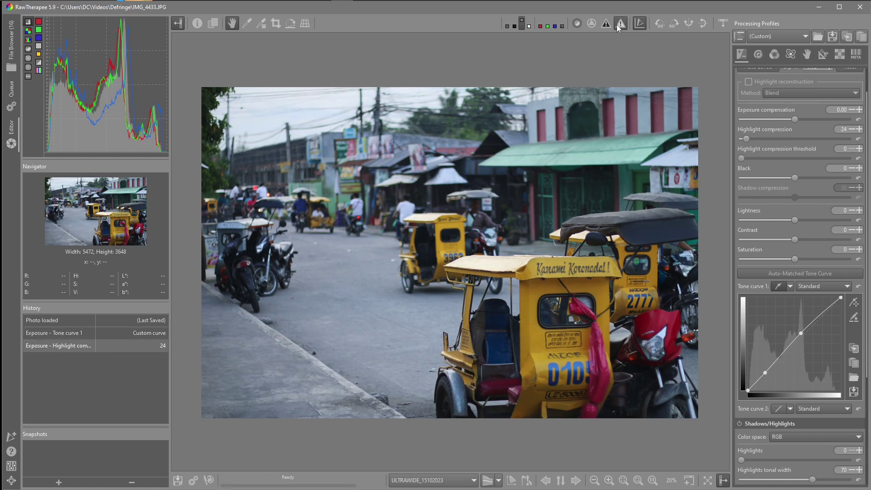
Toggle Defringe on and off while panning over the tricycles, rider and canopy at 100%.
click(760, 53)
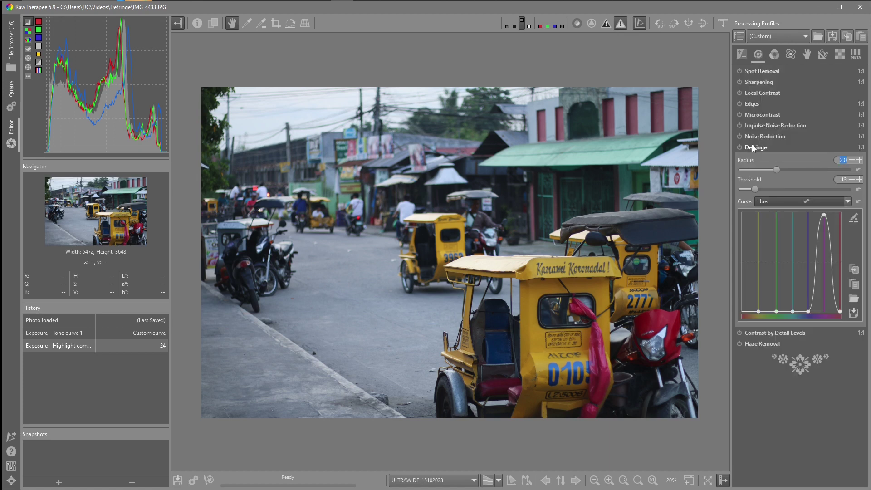
click(739, 147)
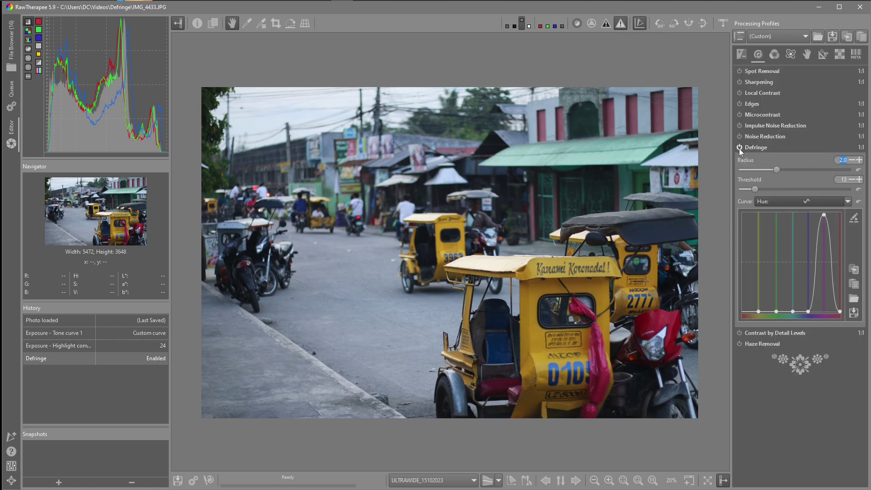
click(740, 148)
scroll(413, 306, up, 5)
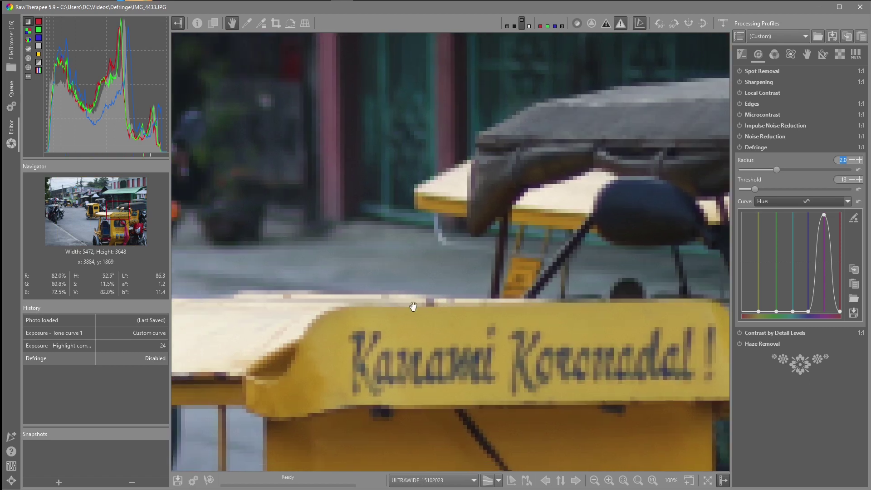
drag(413, 306, 446, 292)
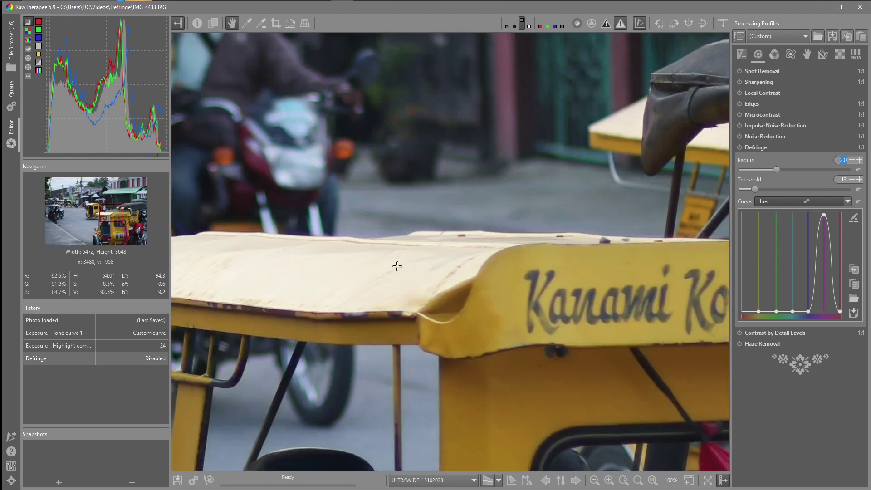
drag(326, 197, 546, 314)
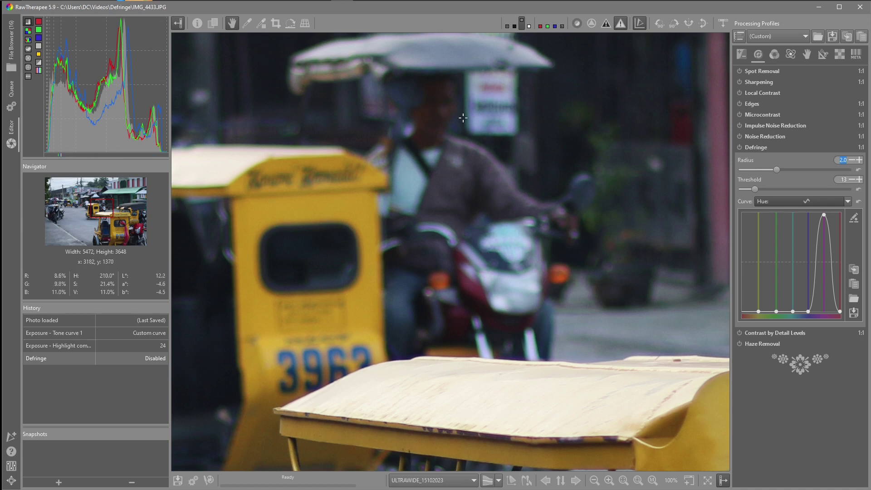
scroll(463, 118, up, 3)
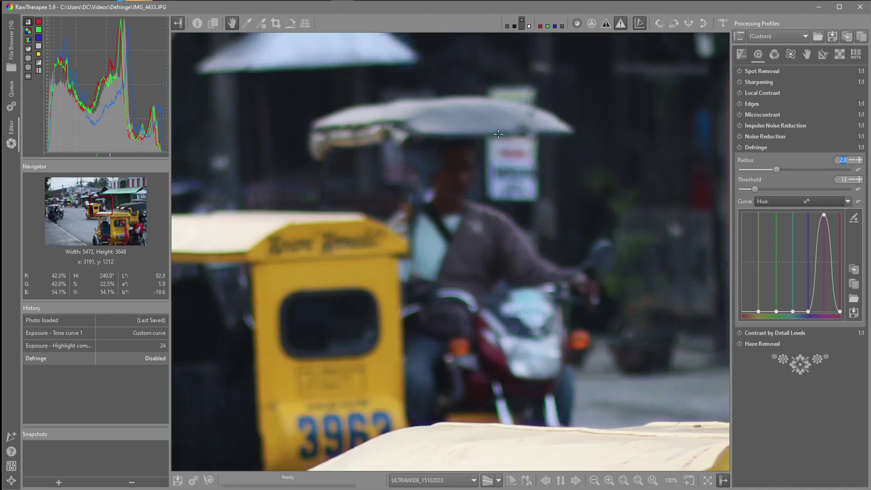
drag(470, 342, 548, 353)
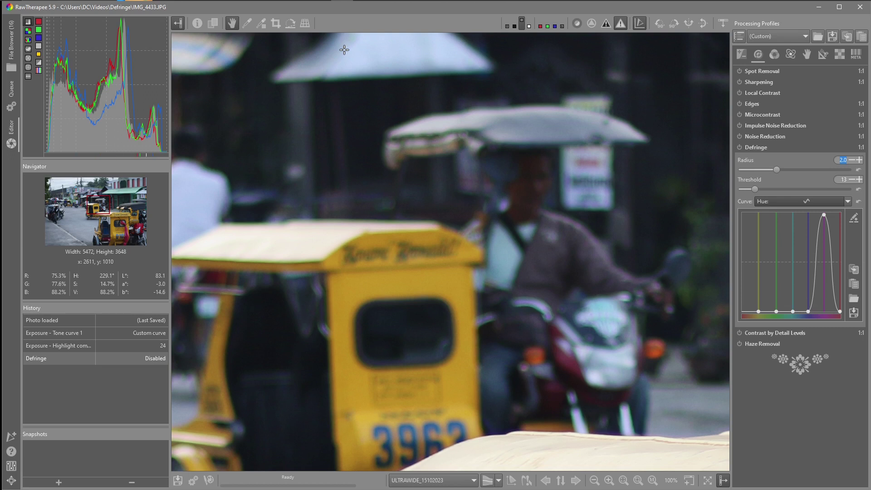
Enable Defringe with Threshold 0, compare off and on once, and leave it enabled.
click(739, 148)
click(754, 188)
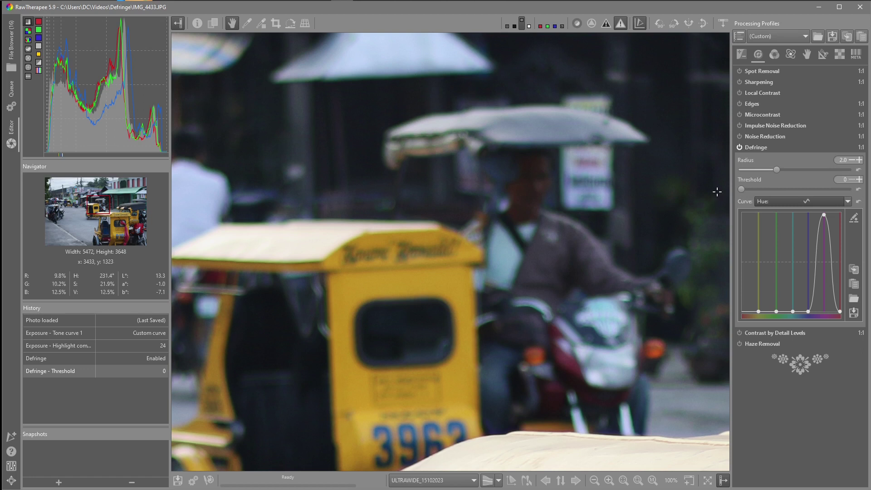
click(738, 148)
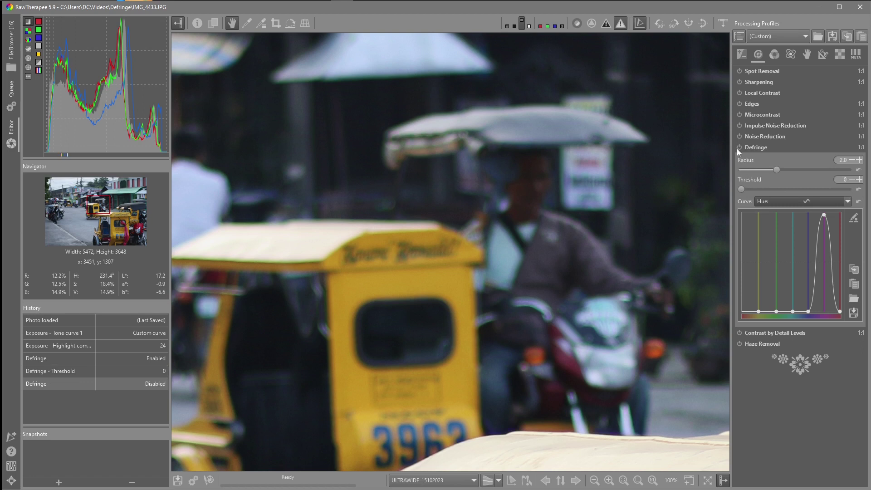
click(739, 147)
Around the tricycle roof and motorbike, set Defringe radius to 2.5 and raise the hue curve at green.
drag(695, 467, 577, 307)
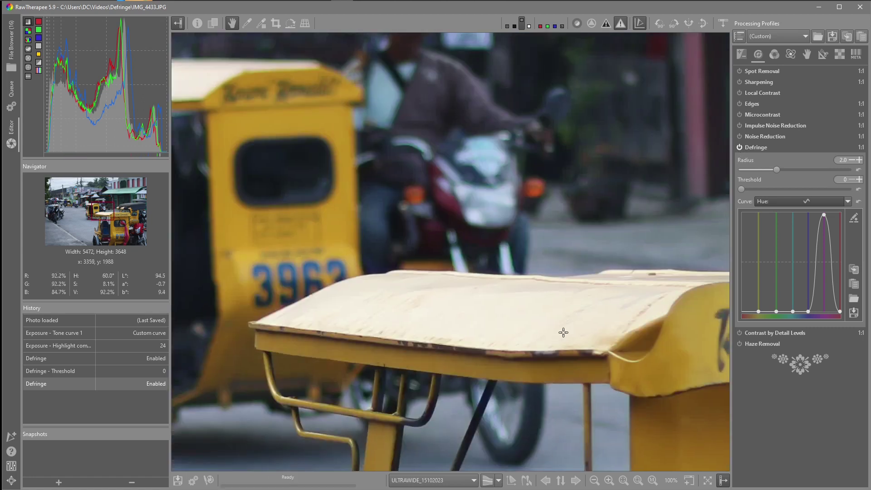
scroll(598, 312, up, 1)
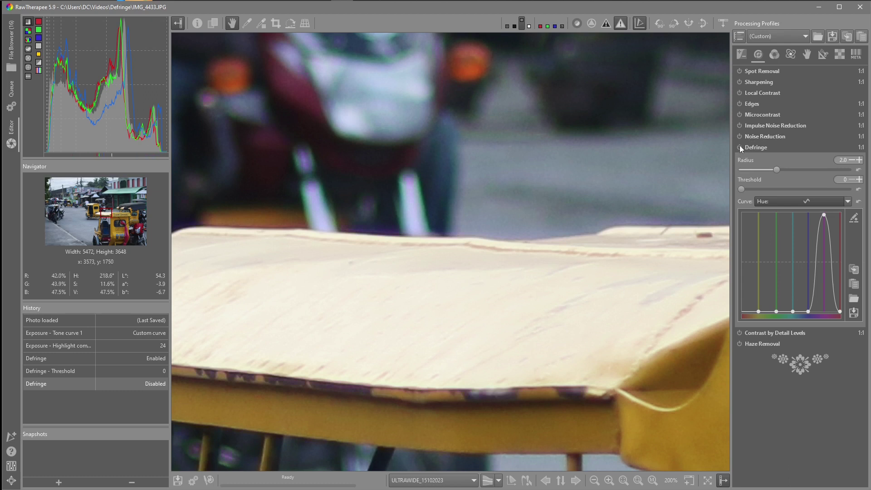
drag(447, 194, 463, 208)
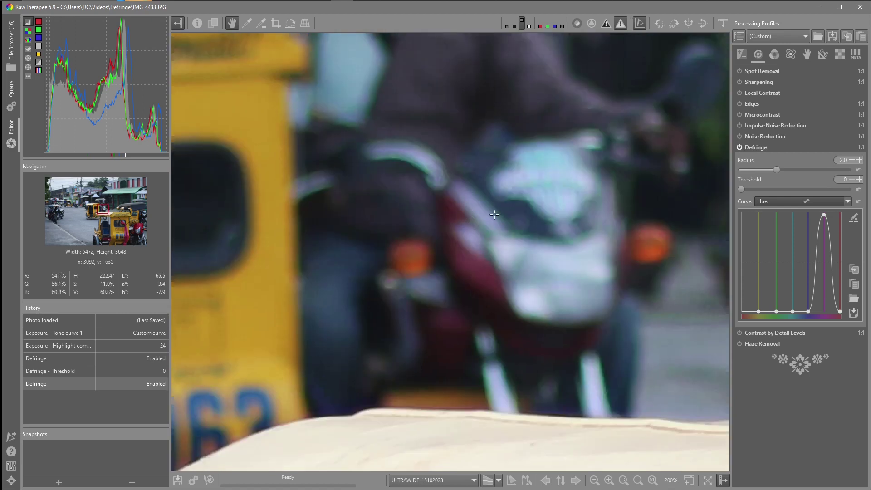
drag(781, 169, 787, 169)
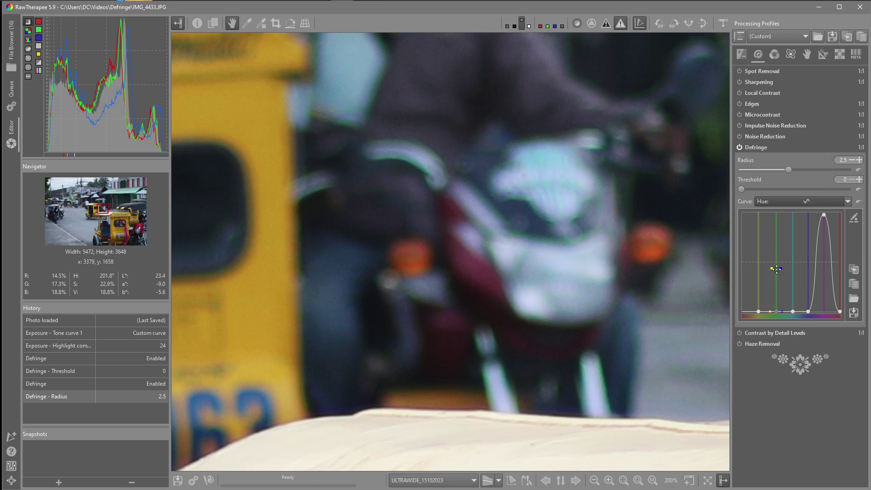
drag(776, 269, 777, 220)
Widen the Defringe radius to 2.8, toggling Defringe off and on to compare.
click(738, 147)
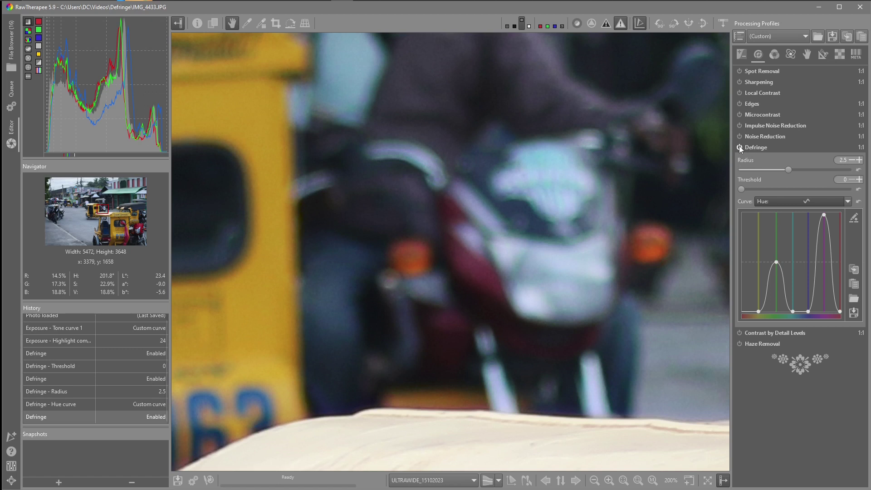
drag(791, 170, 796, 169)
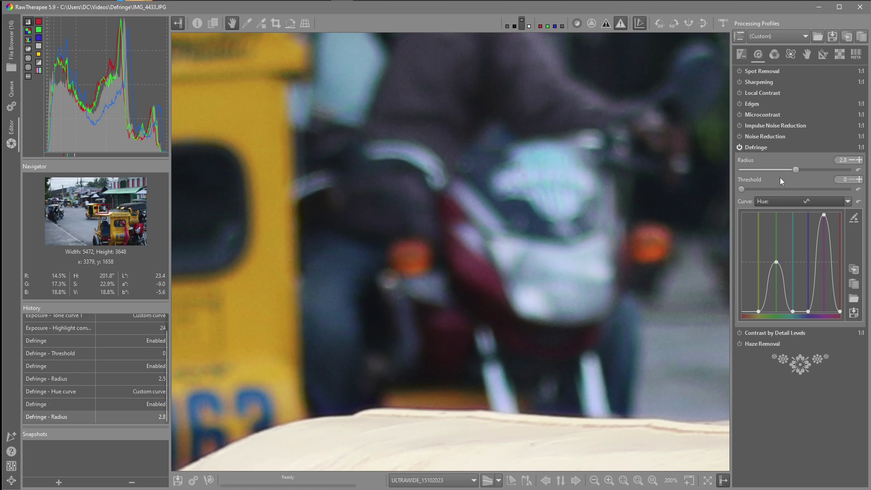
click(740, 146)
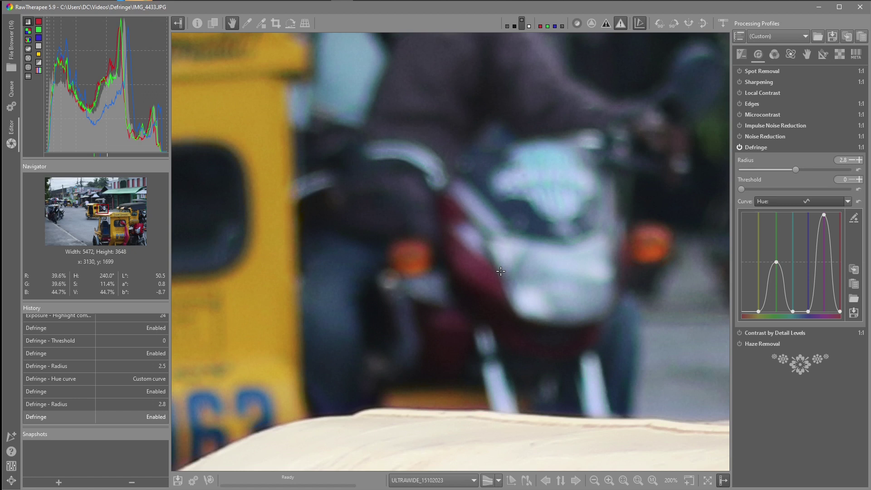
Raise and pin a hue-curve point between green and blue to clean the remaining fringes.
scroll(500, 271, down, 2)
scroll(525, 172, up, 1)
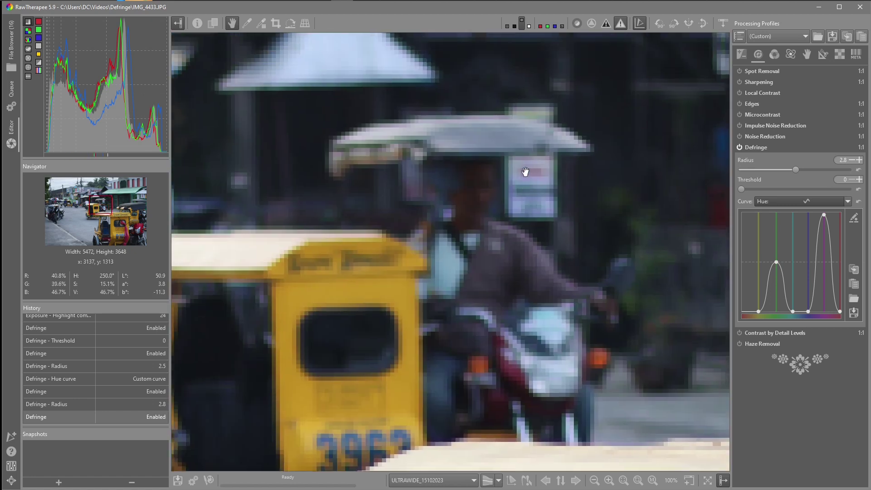
scroll(537, 237, up, 1)
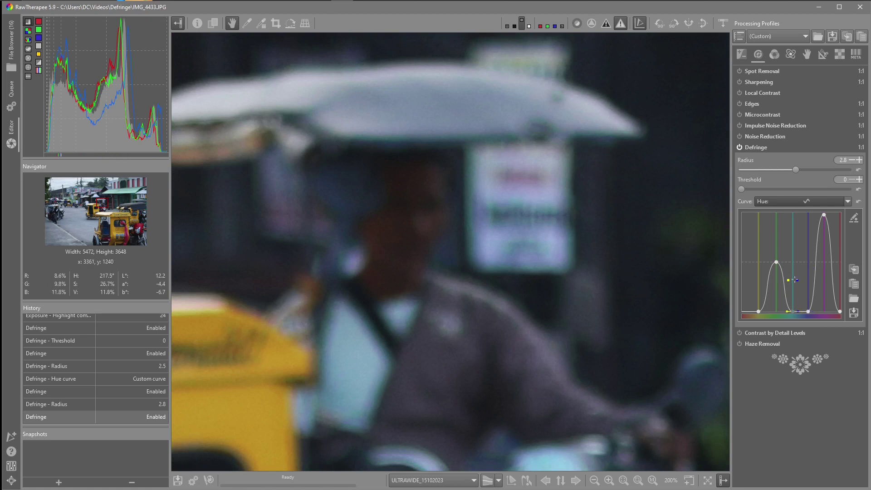
mouse_move(792, 279)
mouse_down()
mouse_move(791, 262)
mouse_move(791, 279)
mouse_up()
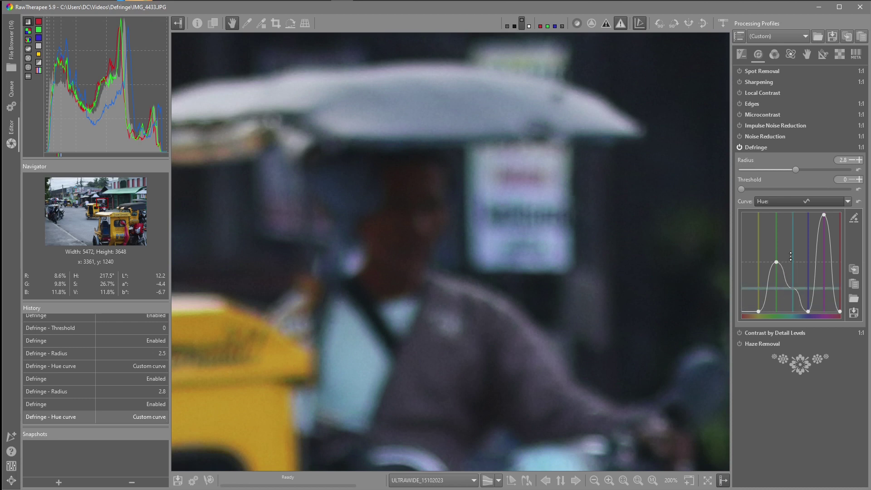
click(791, 279)
mouse_move(807, 275)
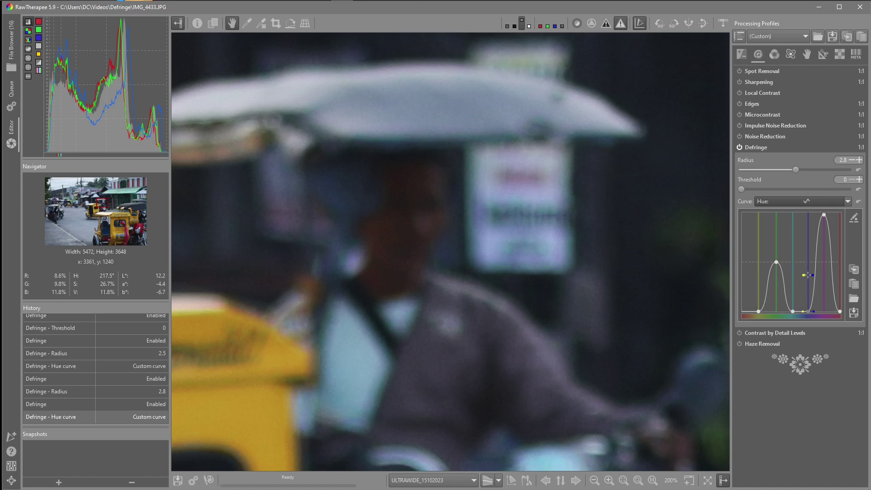